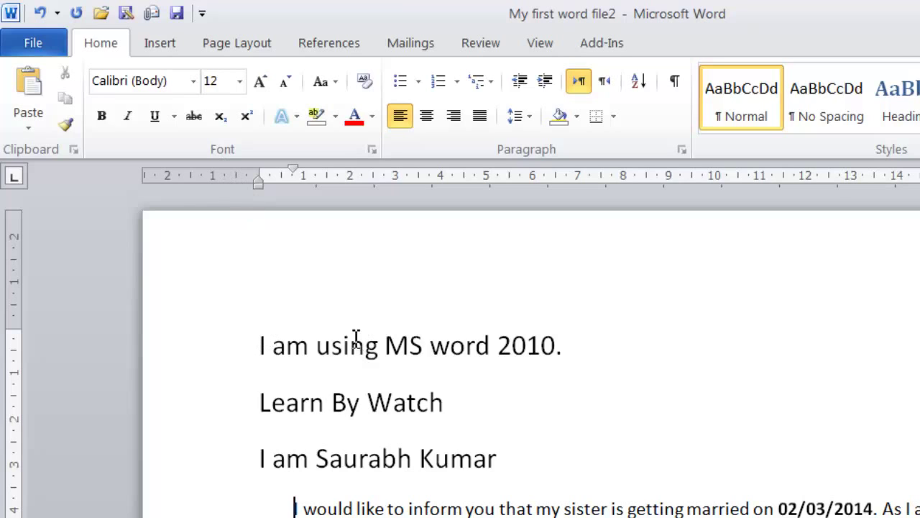
# Select the heading 'I am using MS word 2010' and change its font to Broadway
pyautogui.moveTo(259, 345); pyautogui.dragTo(543, 353)
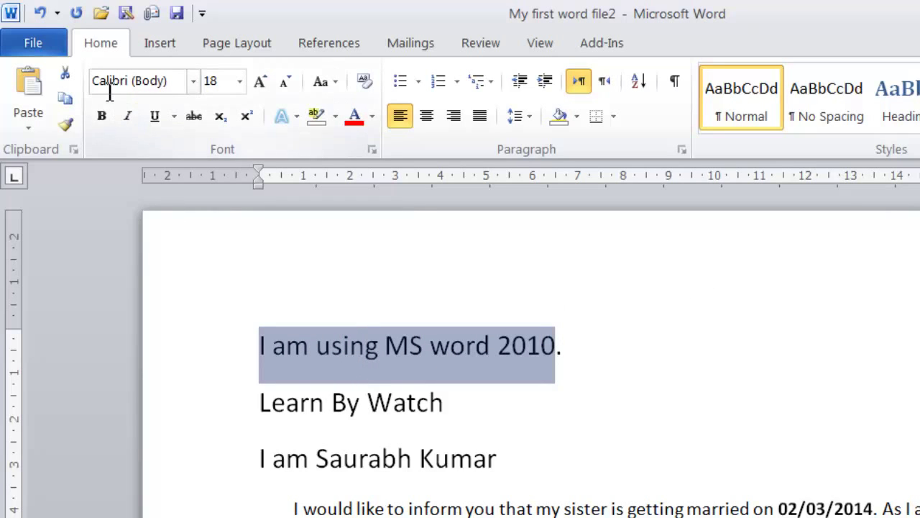
pyautogui.click(194, 82)
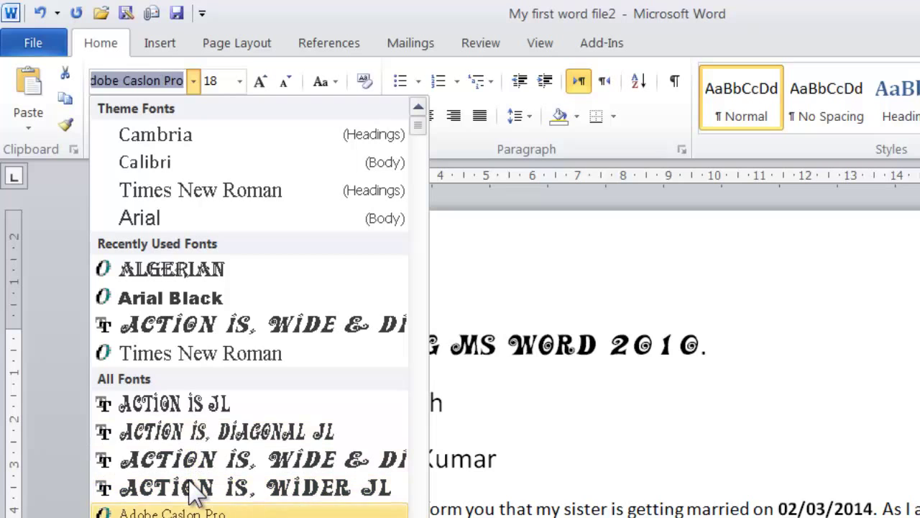
pyautogui.scroll(-3, 192, 492)
pyautogui.scroll(-2, 193, 492)
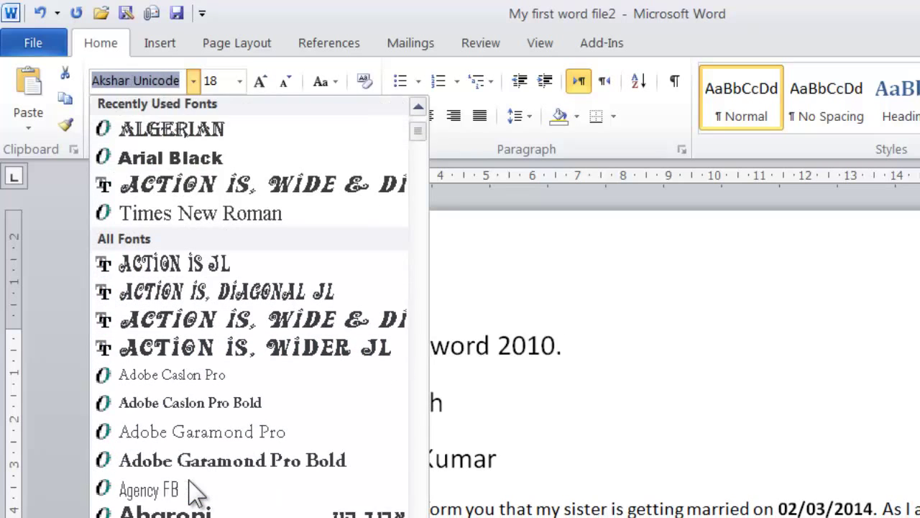
pyautogui.scroll(-1, 192, 492)
pyautogui.scroll(-1, 194, 492)
pyautogui.scroll(-1, 193, 491)
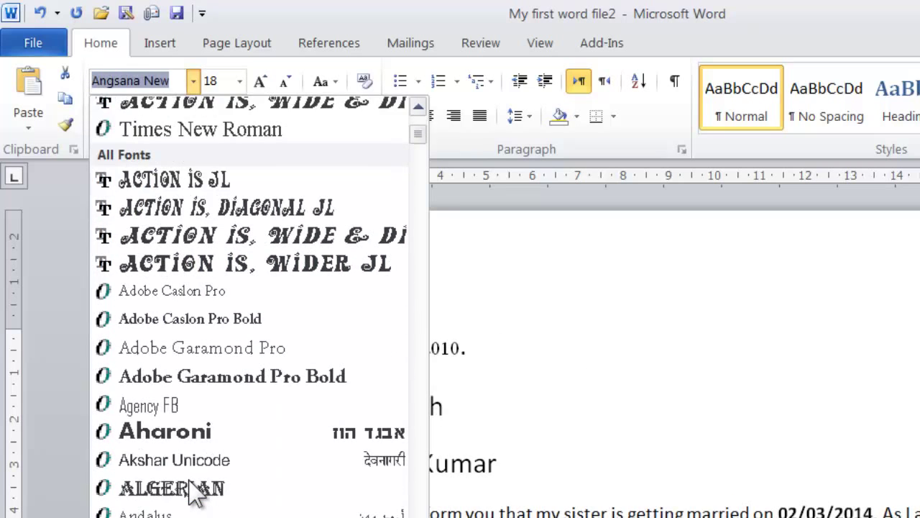
pyautogui.scroll(-1, 194, 491)
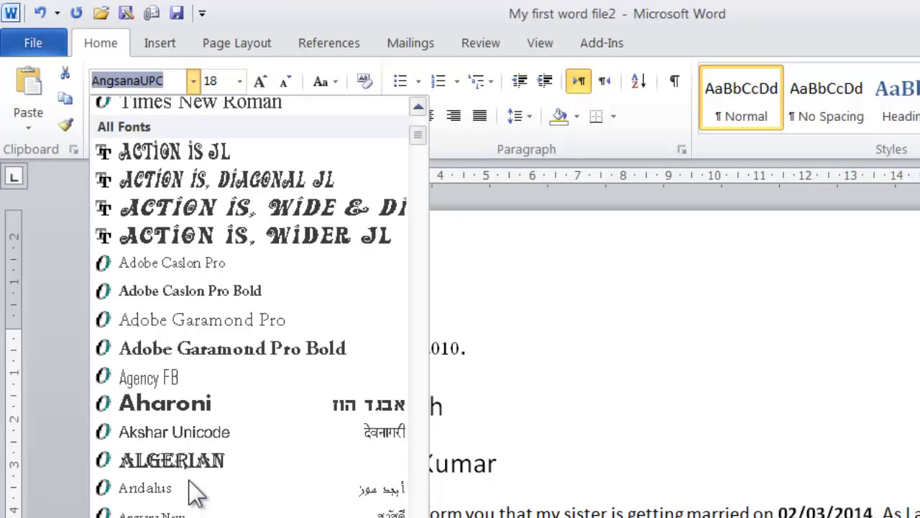
pyautogui.scroll(-1, 194, 493)
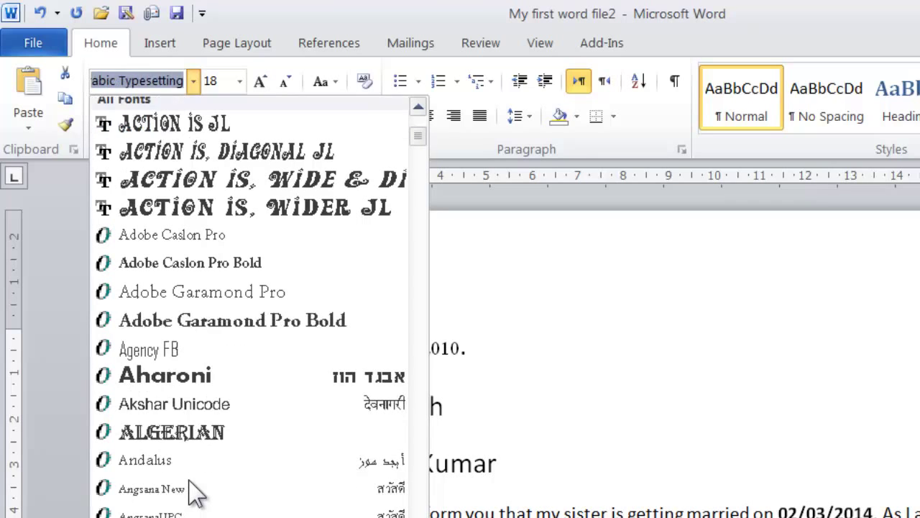
pyautogui.scroll(-10, 195, 493)
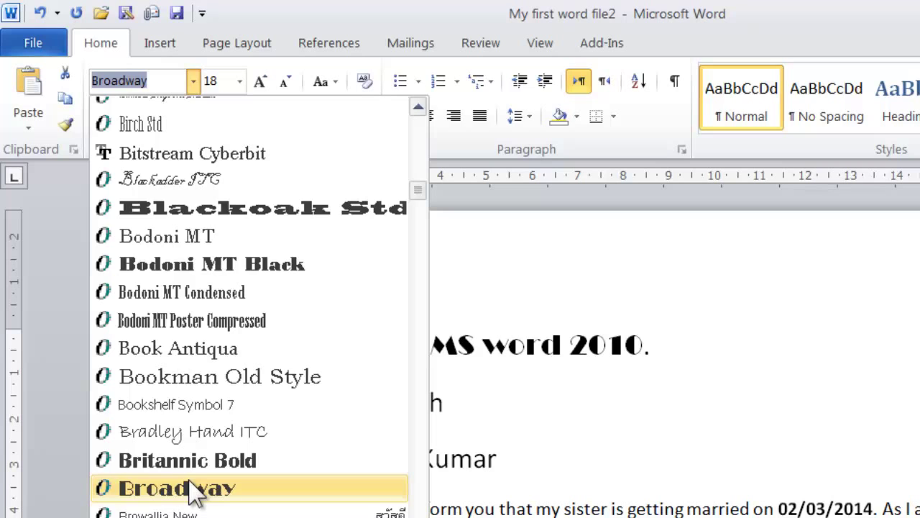
pyautogui.click(193, 489)
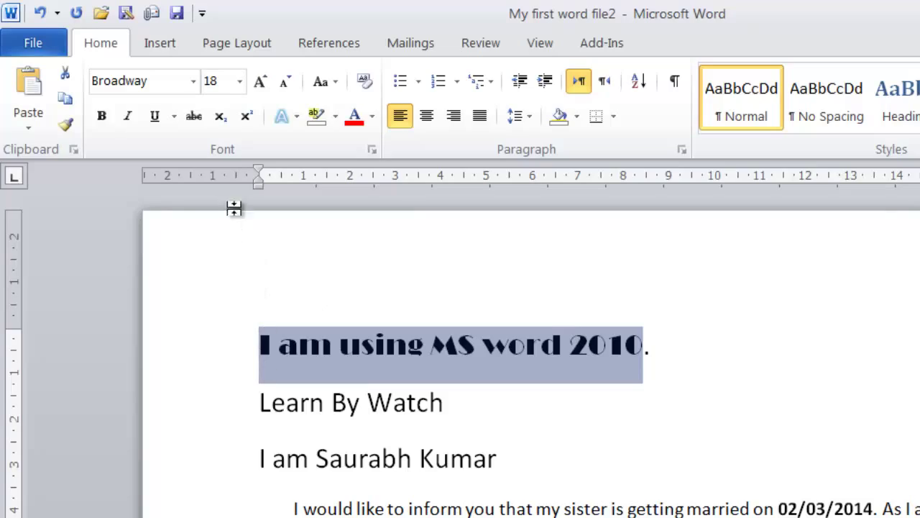
# Browse the font list and close it without choosing, leaving the heading in Calibri (Body)
pyautogui.click(193, 82)
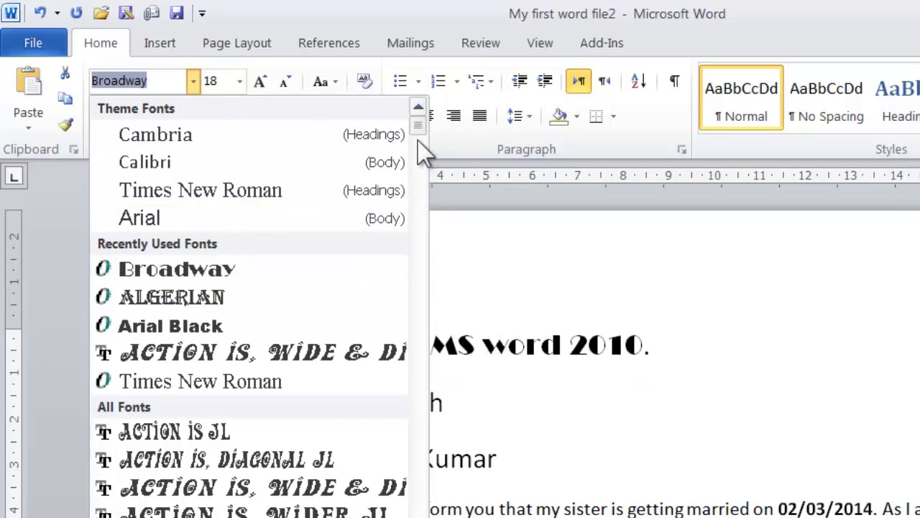
pyautogui.moveTo(418, 124); pyautogui.dragTo(422, 359)
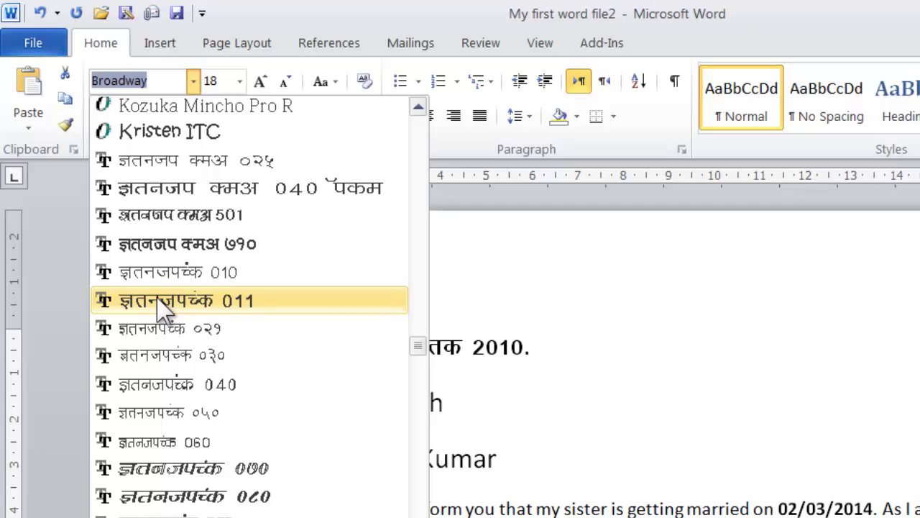
pyautogui.click(537, 273)
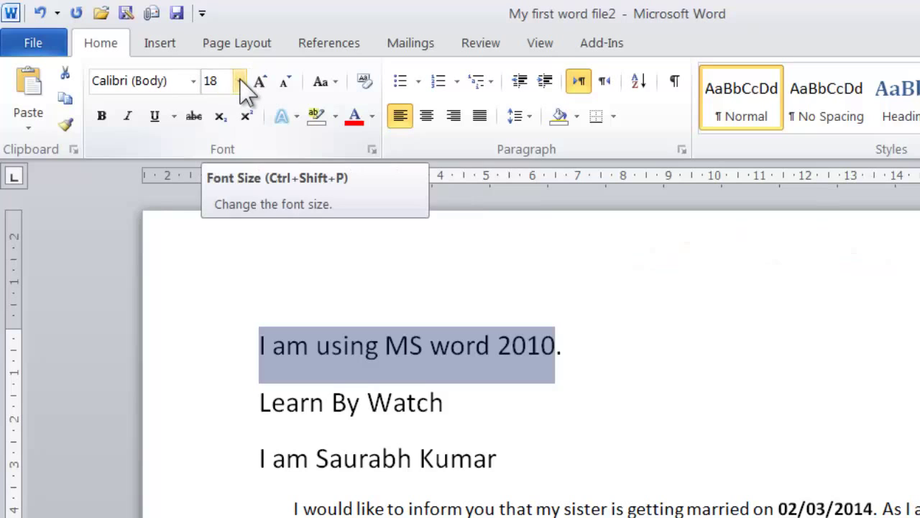
# Set the heading to 36 pt, then enlarge it to 72 pt with Grow Font
pyautogui.click(241, 81)
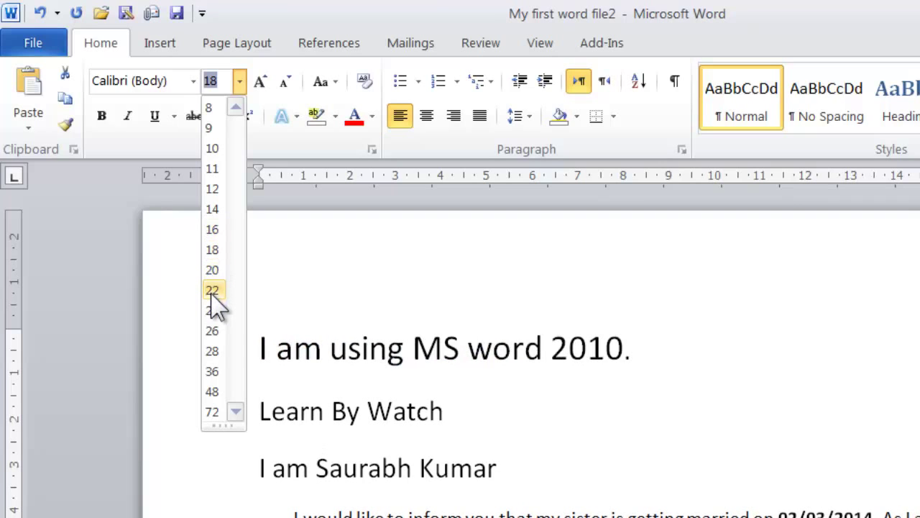
pyautogui.click(212, 371)
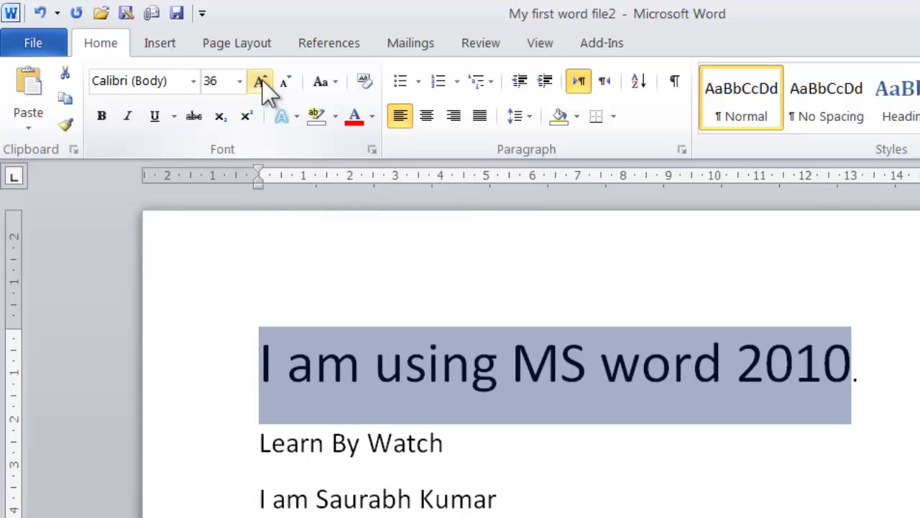
pyautogui.click(261, 82)
pyautogui.click(261, 82)
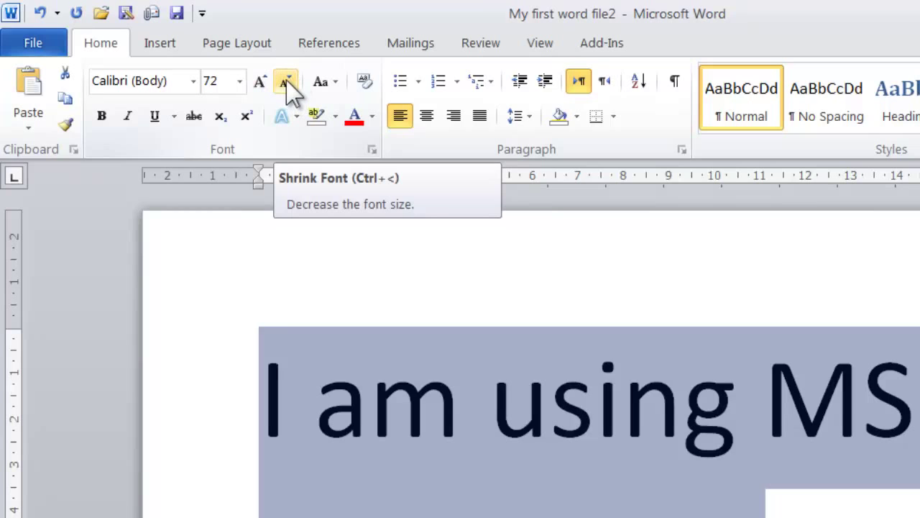
# Shrink the heading from 72 pt down to 24 pt, then grow it back to 36 pt
pyautogui.click(286, 84)
pyautogui.click(286, 83)
pyautogui.click(287, 84)
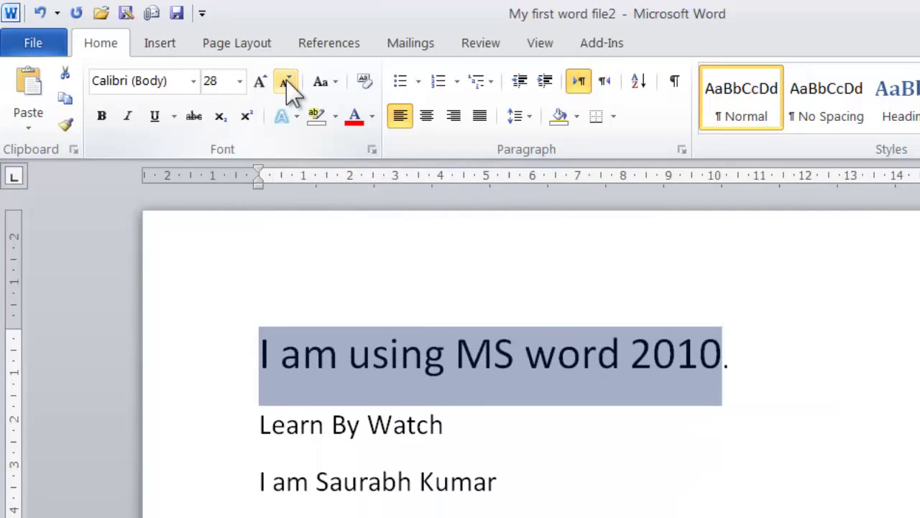
pyautogui.click(286, 84)
pyautogui.click(286, 83)
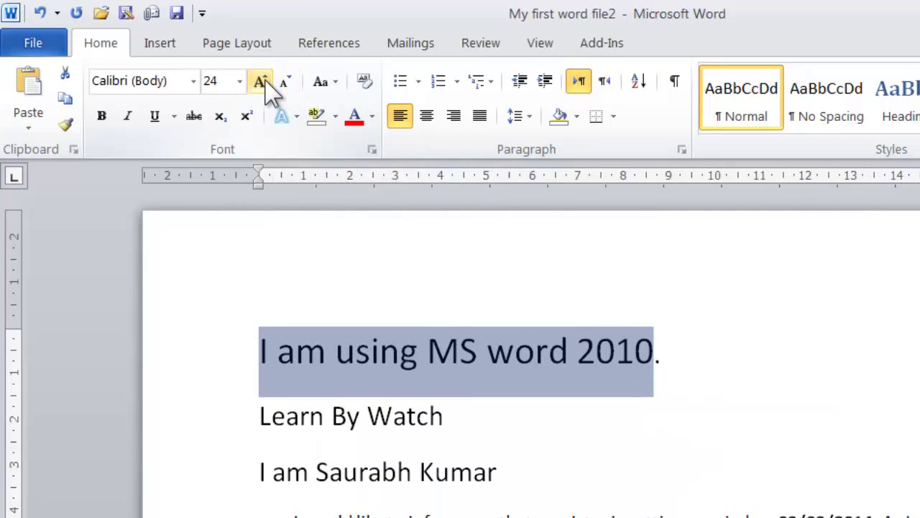
pyautogui.click(263, 81)
pyautogui.click(263, 81)
pyautogui.click(264, 80)
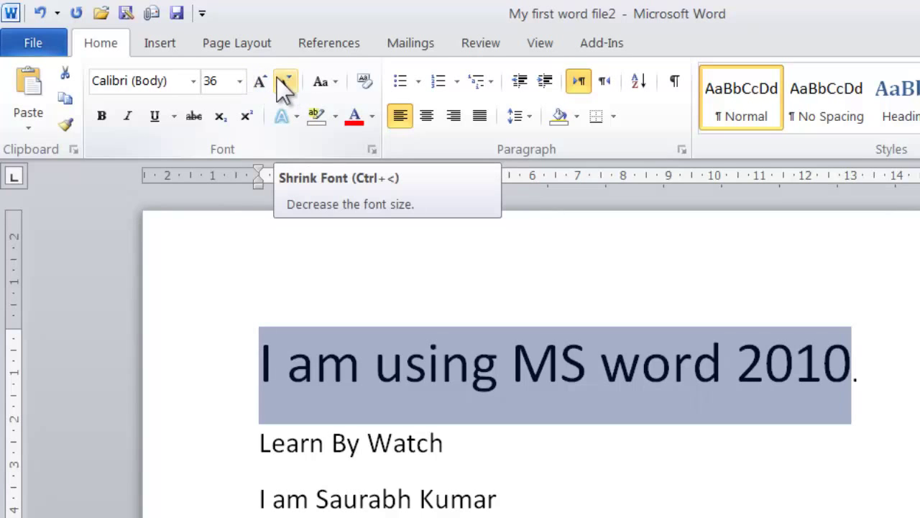
# Make the heading bold, toggling bold off and on again with Ctrl+B
pyautogui.click(112, 133)
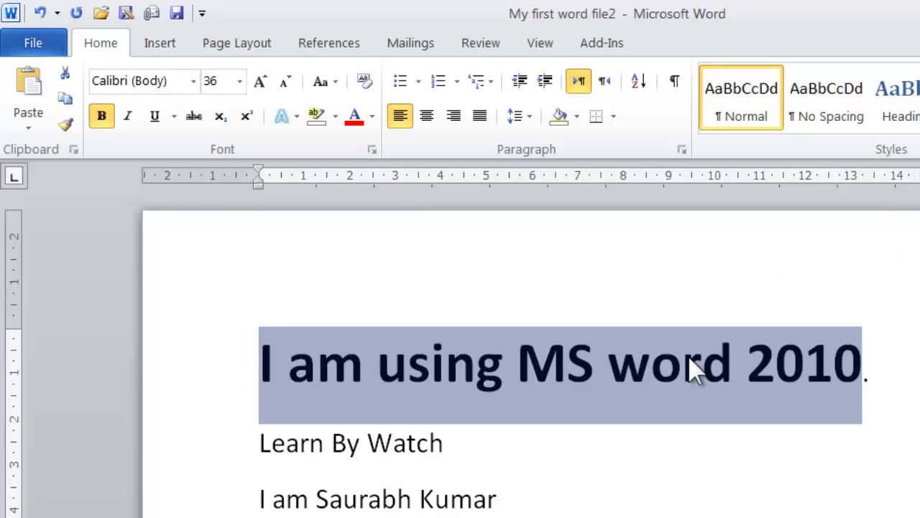
pyautogui.hotkey('ctrl', 'b')
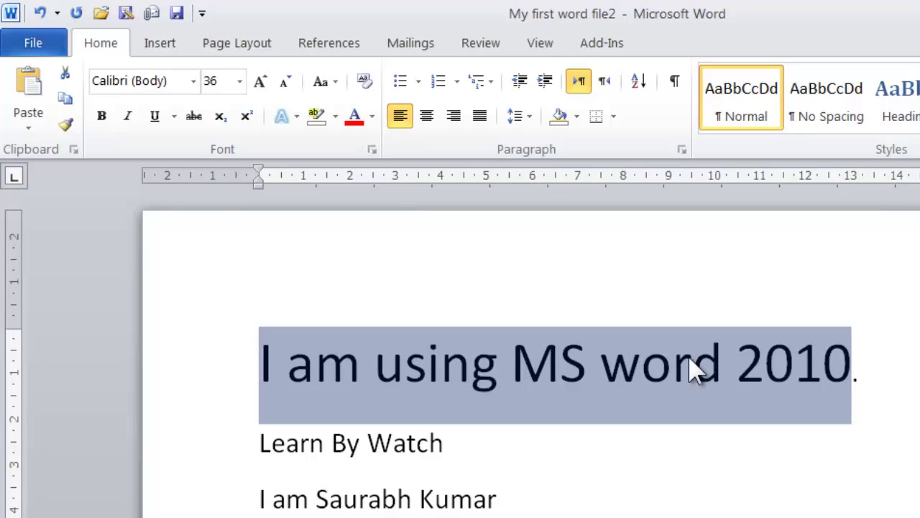
pyautogui.hotkey('ctrl', 'b')
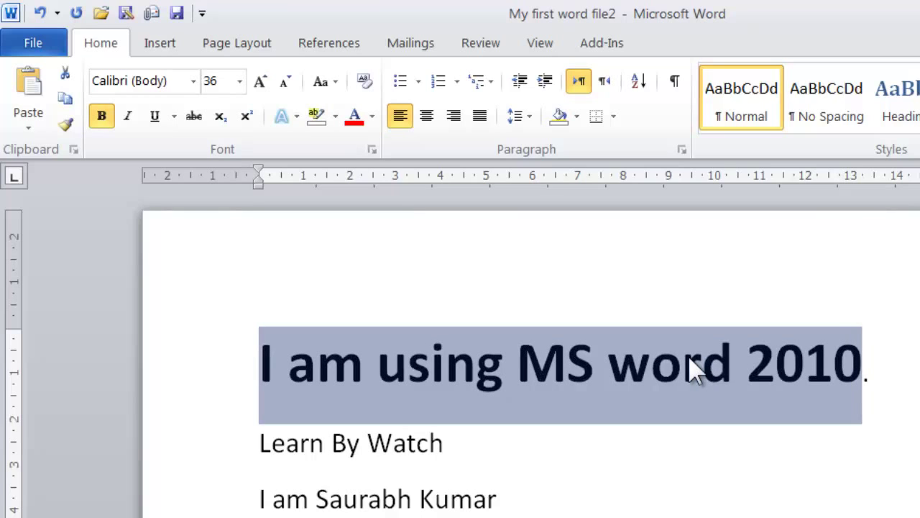
pyautogui.click(479, 307)
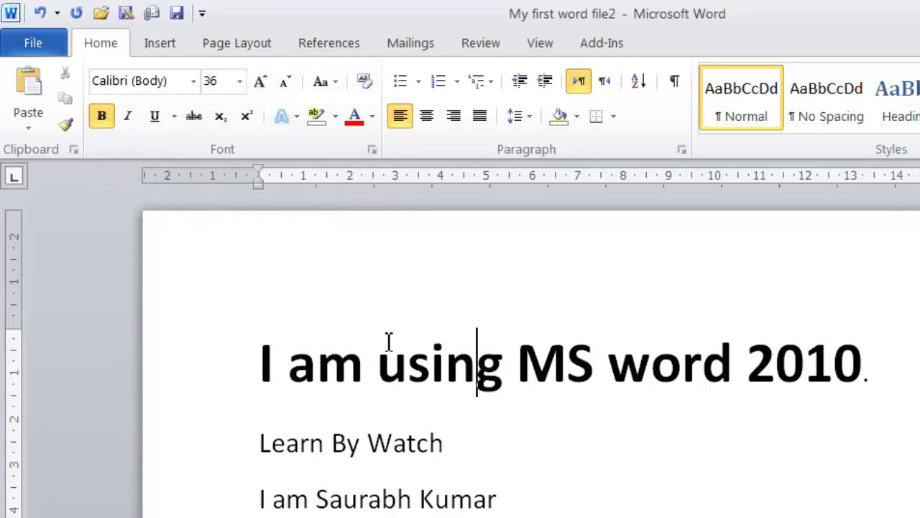
# Italicize 'MS word 2010' in the heading, toggling italic off and back on with Ctrl+I
pyautogui.moveTo(261, 353); pyautogui.dragTo(411, 363)
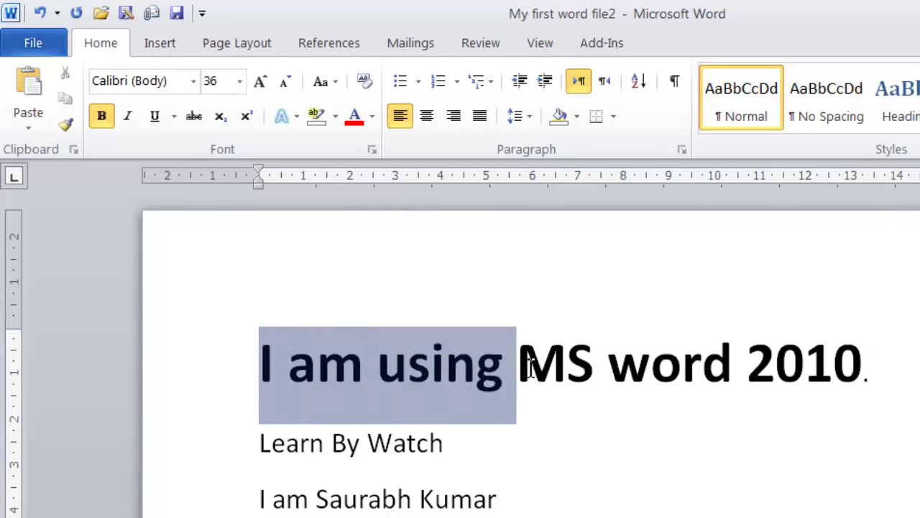
pyautogui.moveTo(530, 368); pyautogui.dragTo(567, 370)
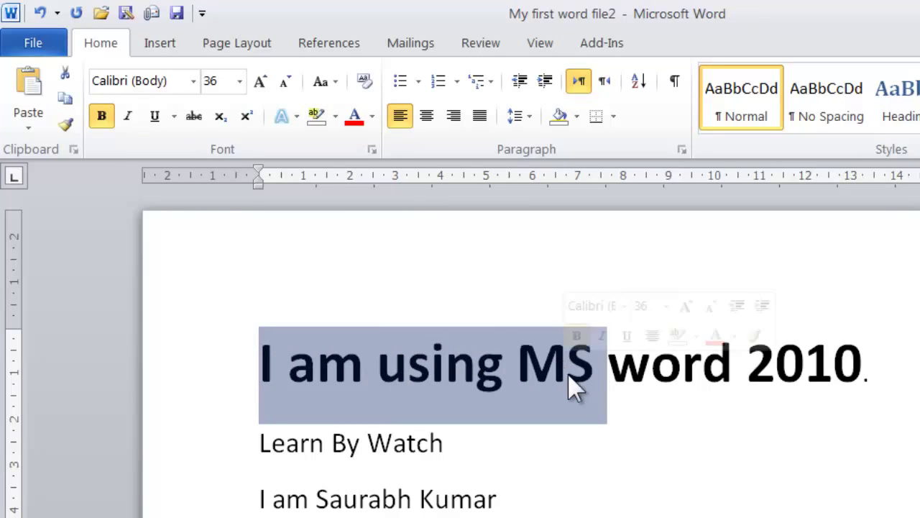
pyautogui.click(655, 409)
pyautogui.moveTo(518, 352); pyautogui.dragTo(799, 377)
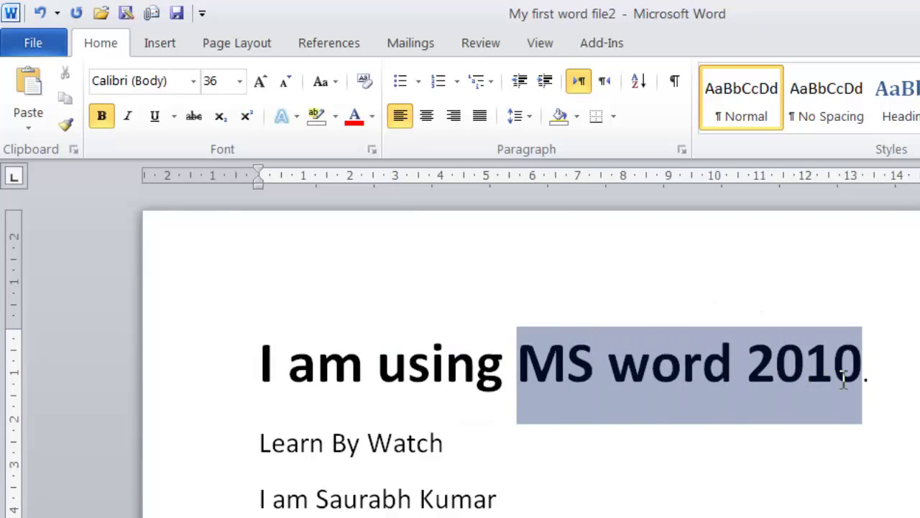
pyautogui.moveTo(864, 379); pyautogui.dragTo(871, 376)
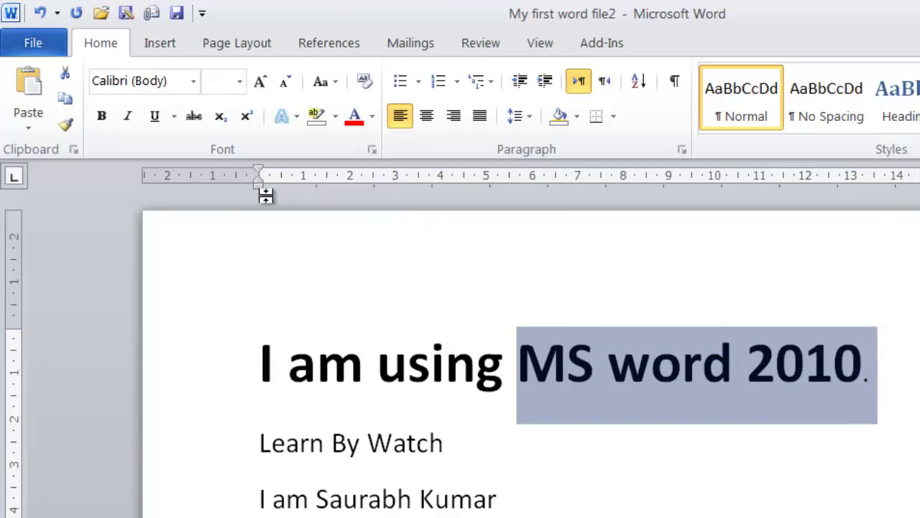
pyautogui.click(129, 119)
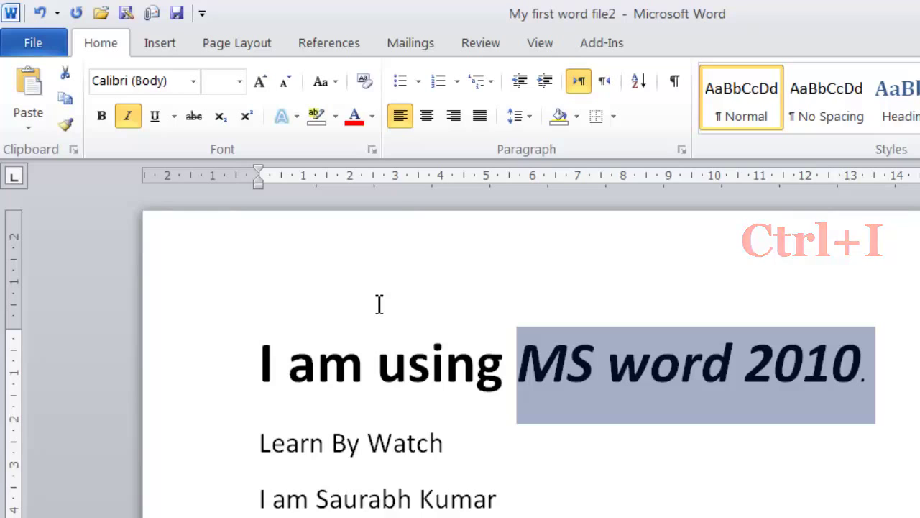
pyautogui.hotkey('ctrl', 'i')
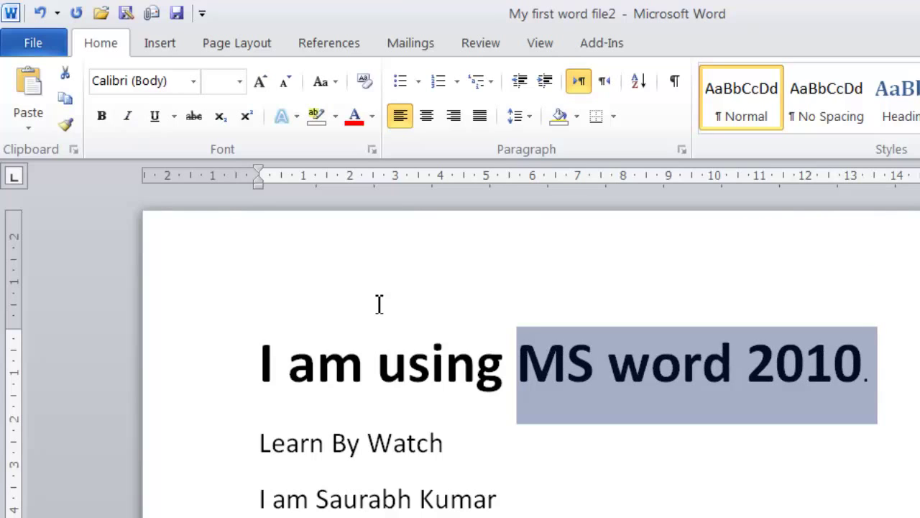
pyautogui.hotkey('ctrl', 'i')
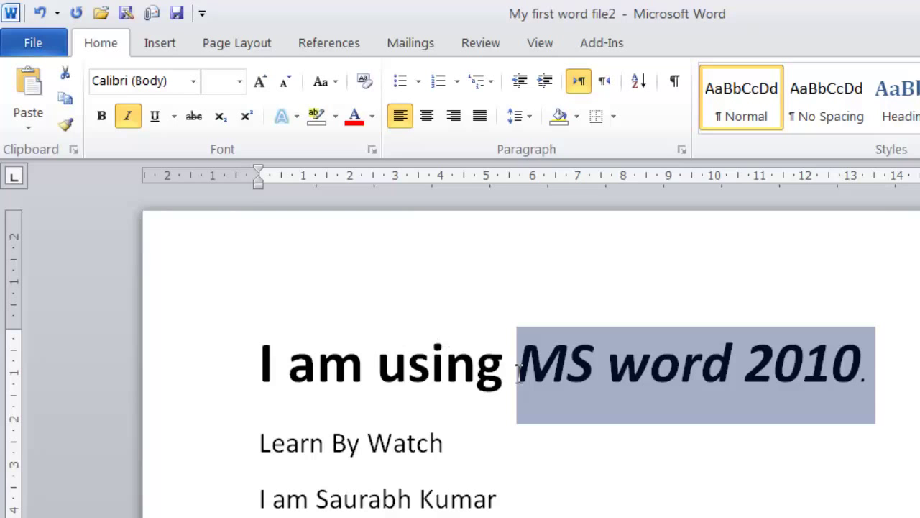
# Underline the line 'Learn By Watch'
pyautogui.click(618, 444)
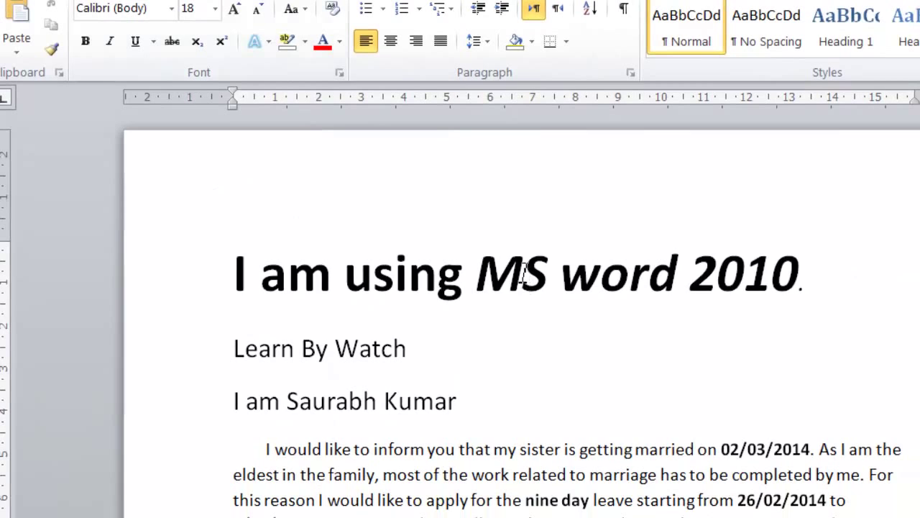
pyautogui.scroll(-1, 520, 266)
pyautogui.scroll(1, 520, 267)
pyautogui.moveTo(233, 348); pyautogui.dragTo(357, 357)
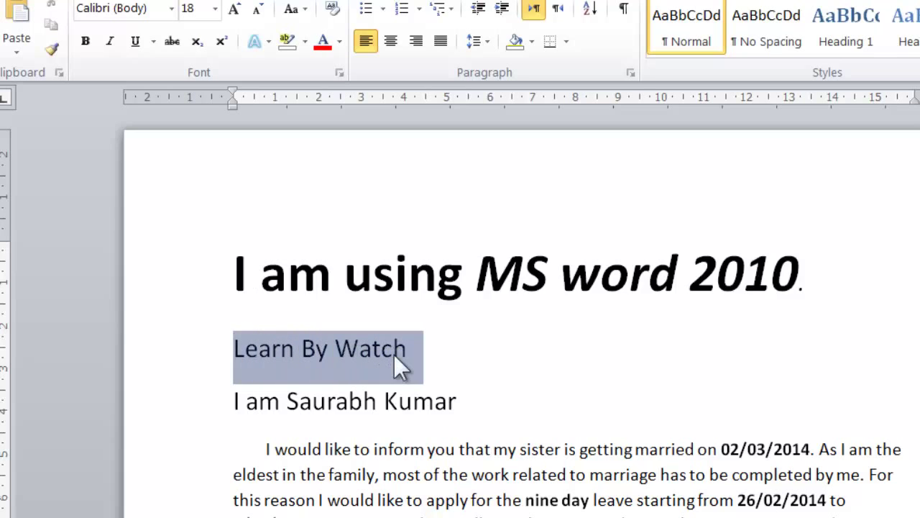
pyautogui.click(136, 42)
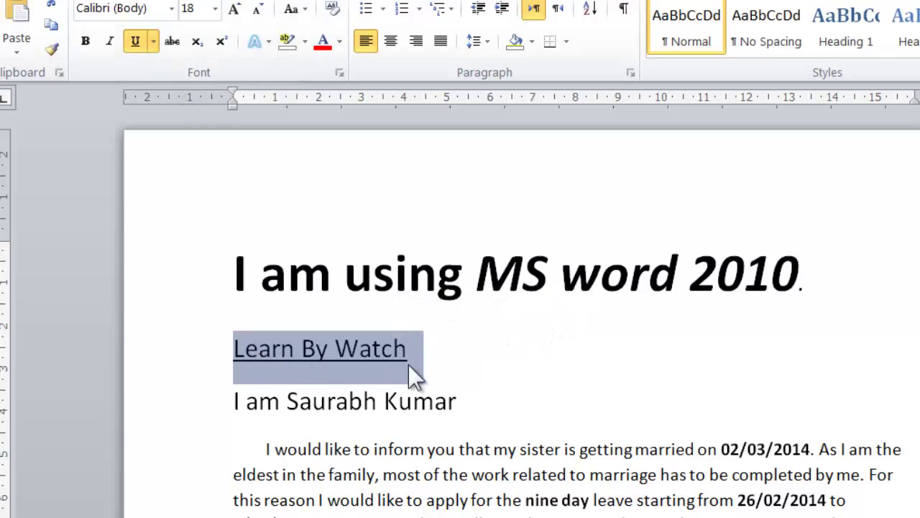
# Underline the whole heading and show the underline style choices
pyautogui.moveTo(232, 264); pyautogui.dragTo(748, 281)
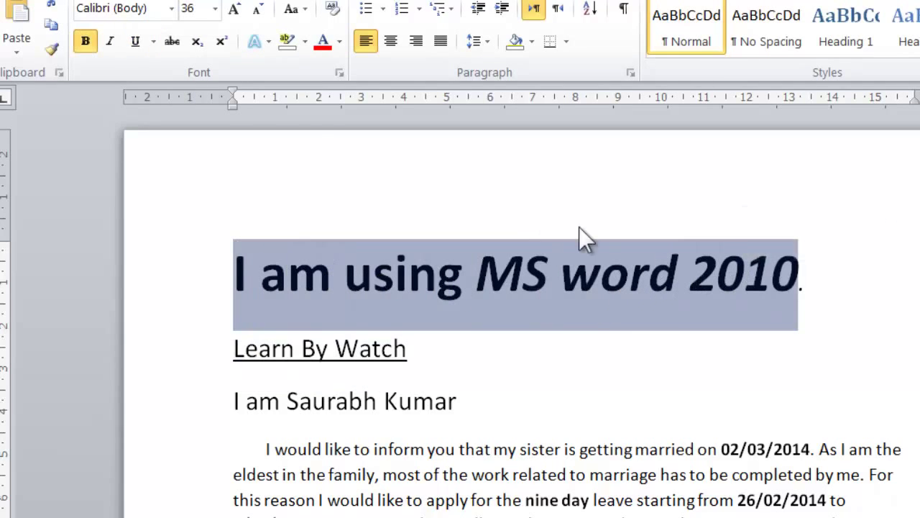
pyautogui.click(135, 42)
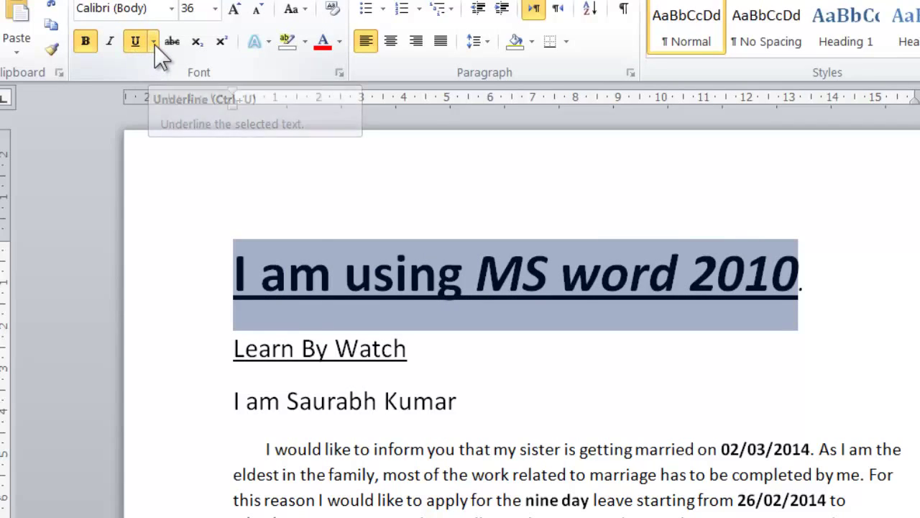
pyautogui.click(155, 44)
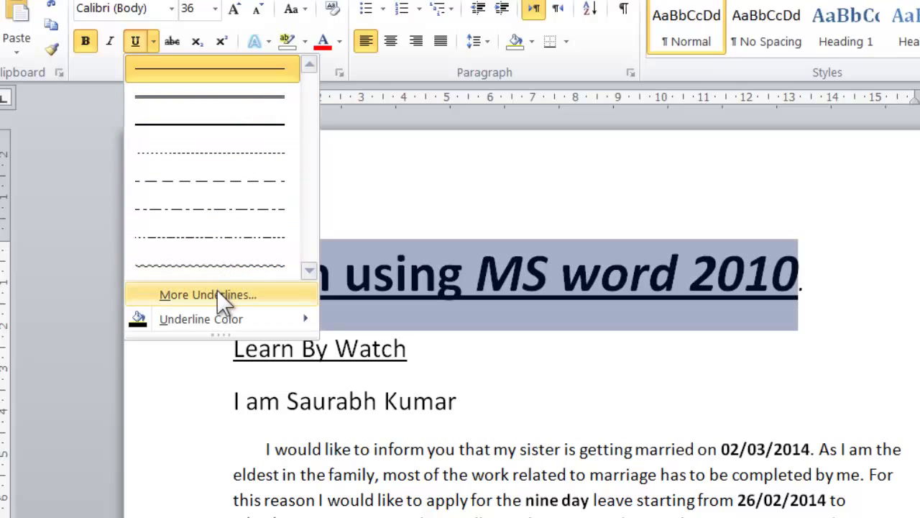
# Change the heading's underline colour to orange, then reselect the heading for more underline options
pyautogui.moveTo(191, 324)
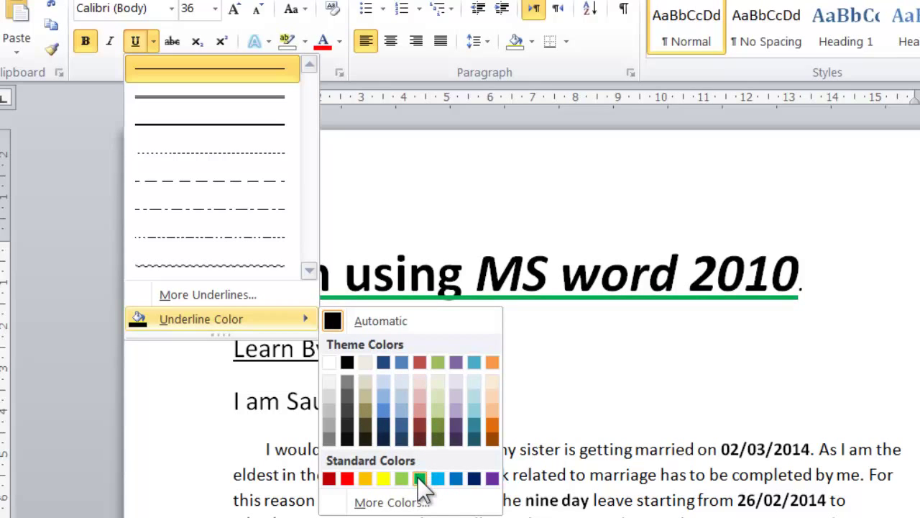
pyautogui.click(374, 477)
pyautogui.click(552, 328)
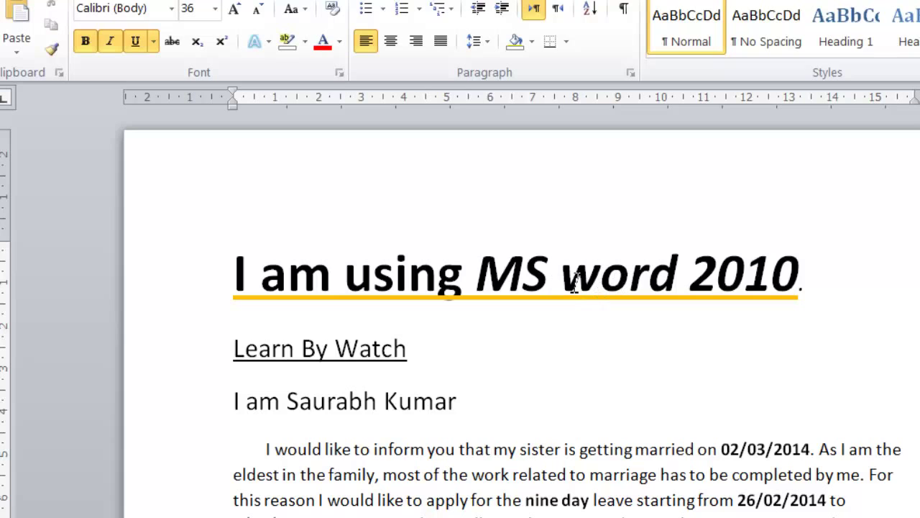
pyautogui.moveTo(238, 274); pyautogui.dragTo(807, 284)
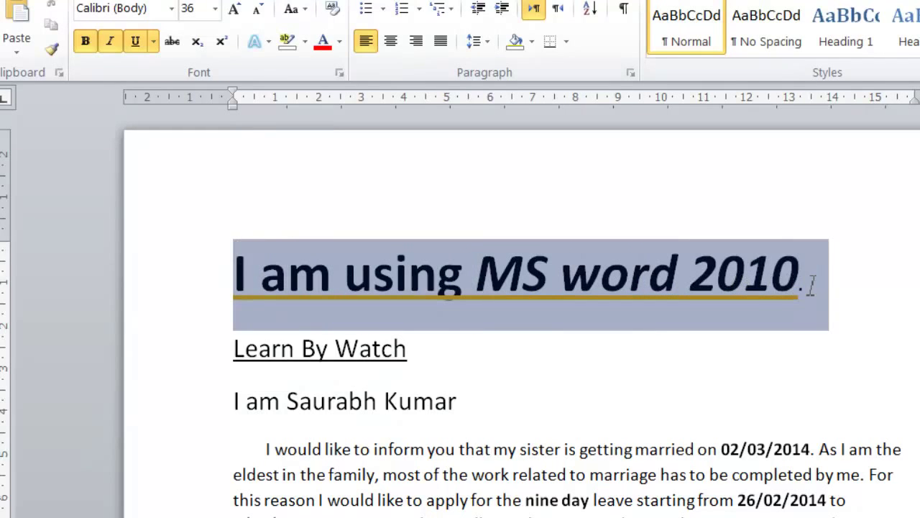
pyautogui.click(154, 43)
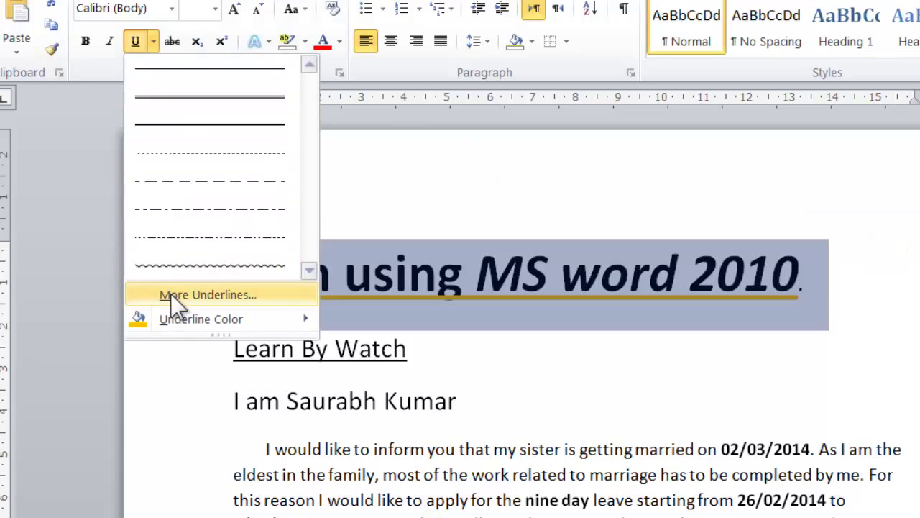
# In the Font dialog, give the heading a wavy underline coloured Green
pyautogui.click(175, 296)
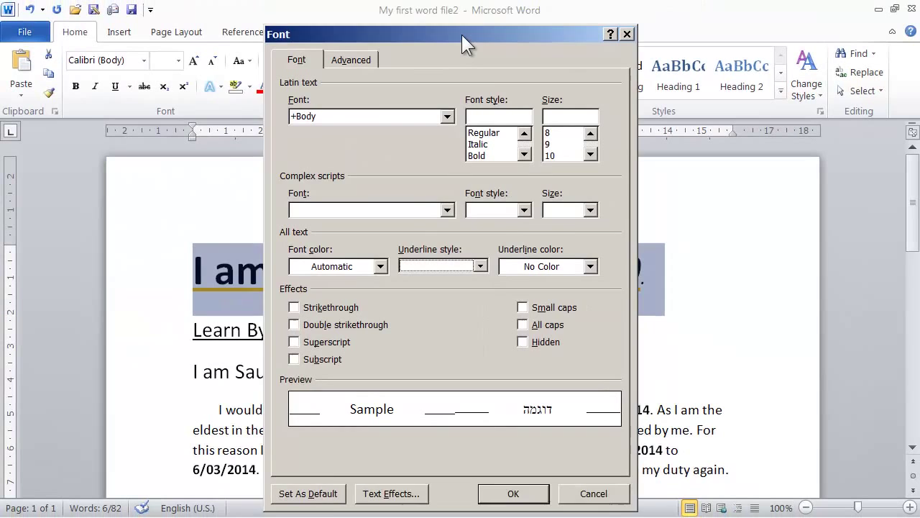
pyautogui.moveTo(507, 25); pyautogui.dragTo(490, 27)
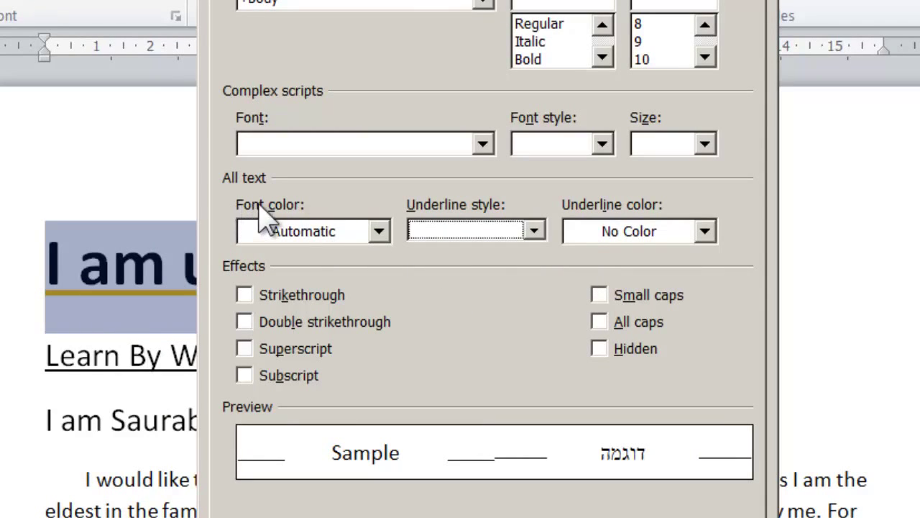
pyautogui.click(533, 231)
pyautogui.moveTo(539, 284); pyautogui.dragTo(541, 352)
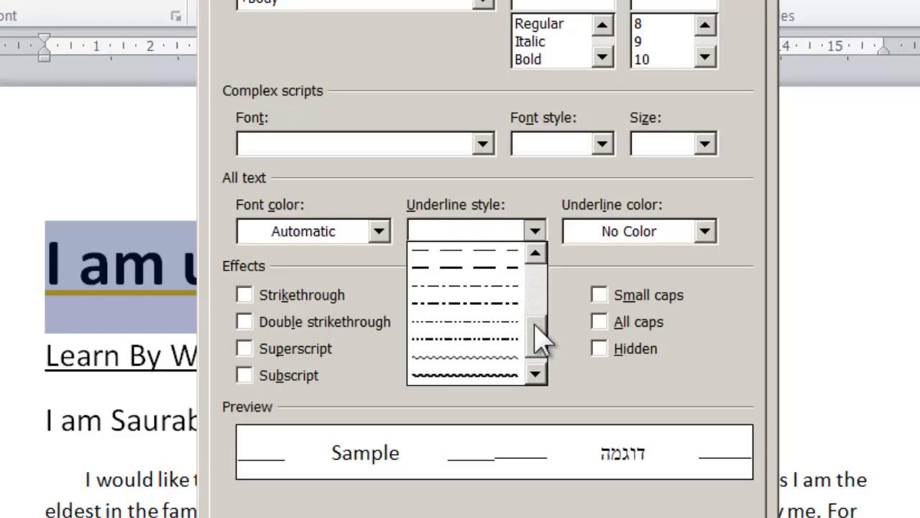
pyautogui.click(492, 376)
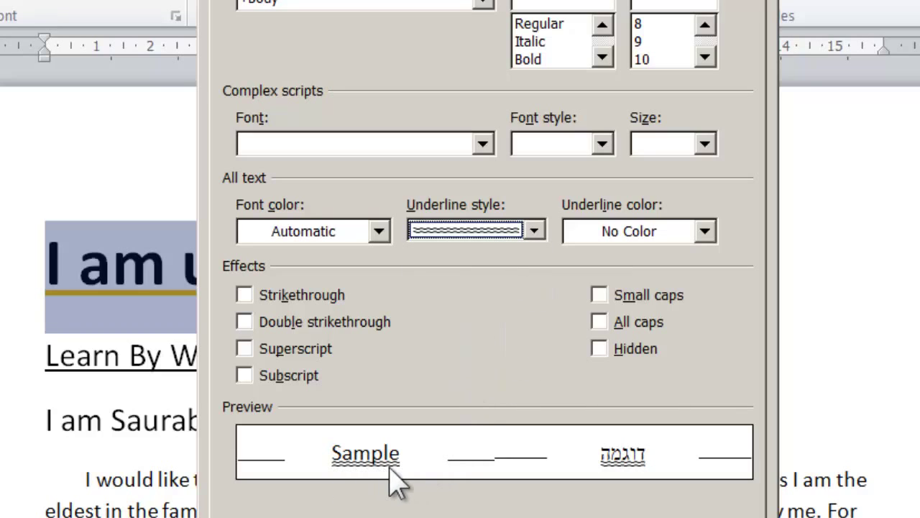
pyautogui.click(706, 231)
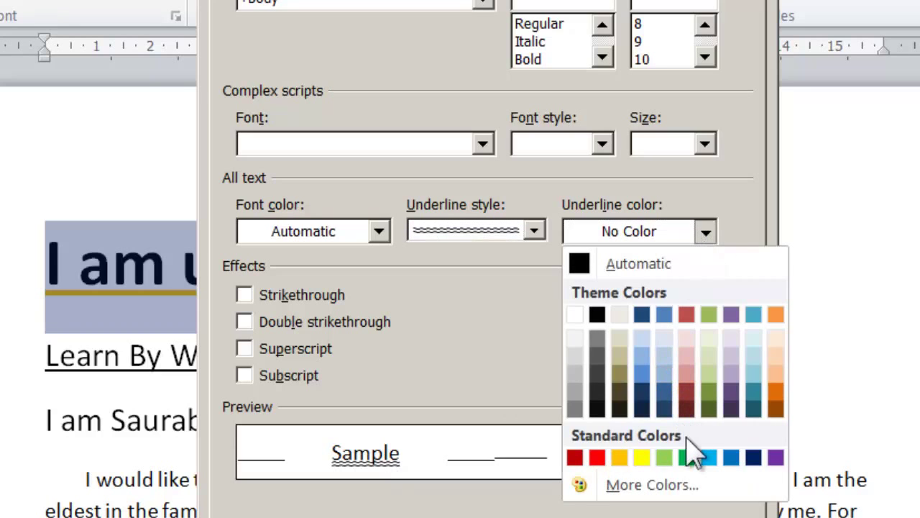
pyautogui.click(688, 458)
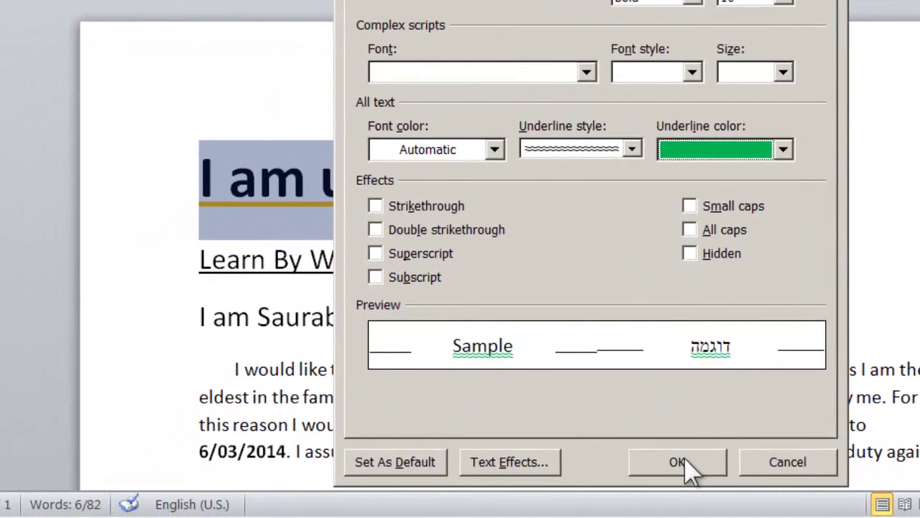
pyautogui.click(679, 463)
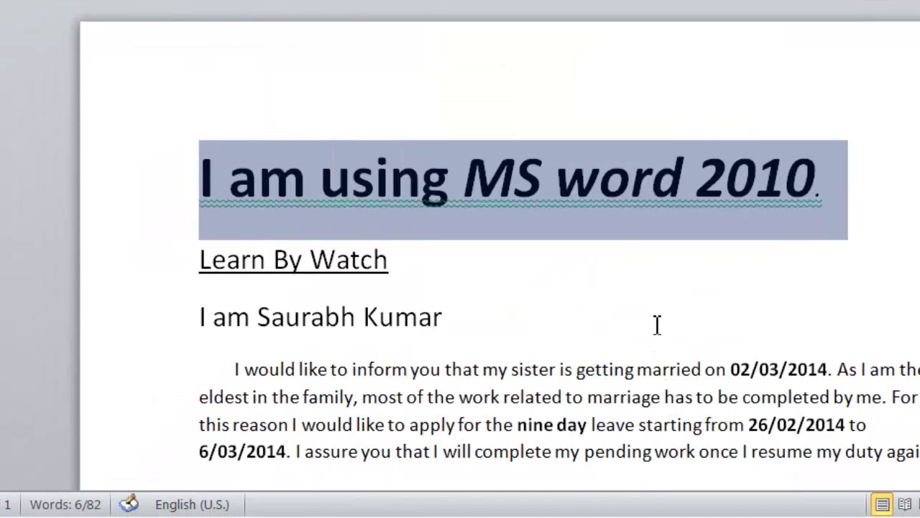
pyautogui.click(611, 224)
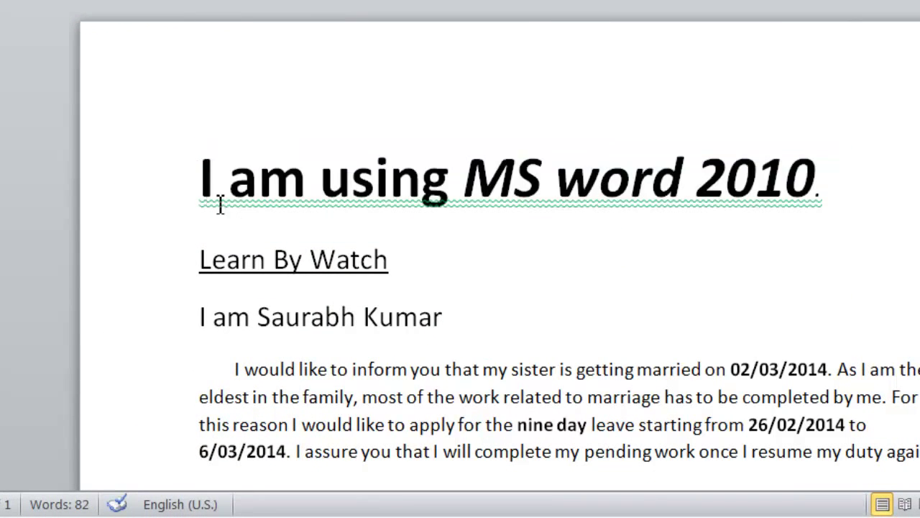